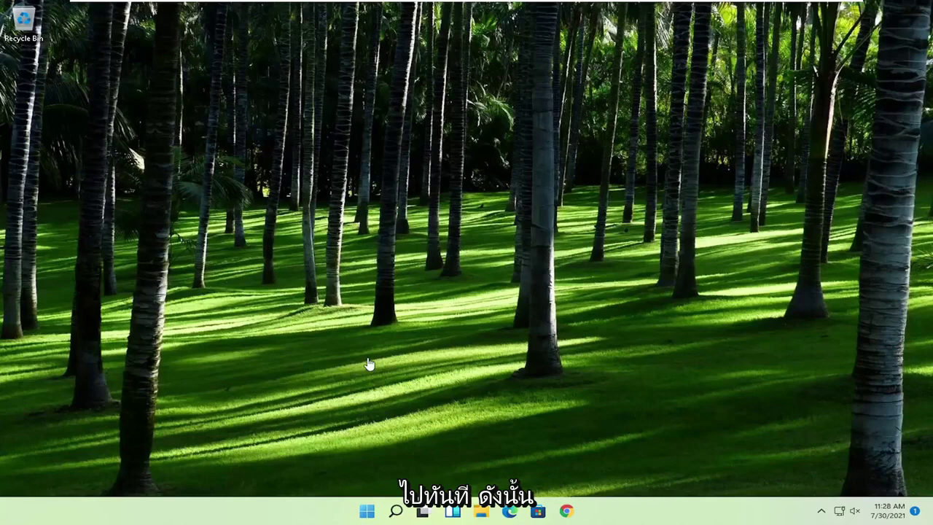
Search the Start menu for regedit and bring up Registry Editor's run-as-administrator option.
click(369, 512)
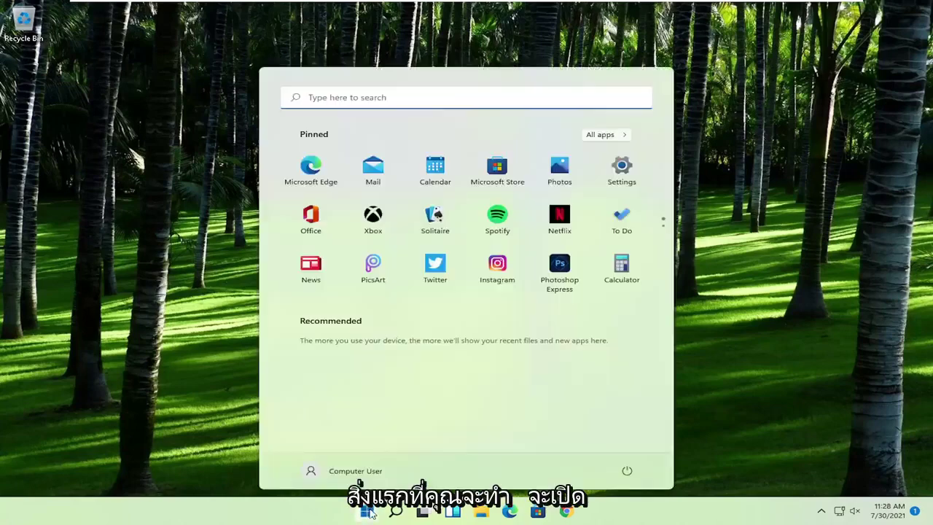
text(regedit)
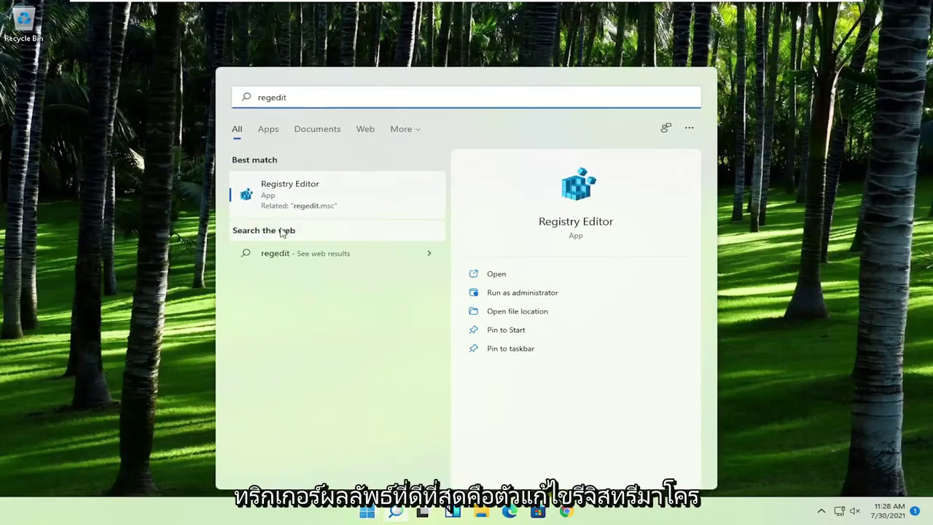
right_click(299, 192)
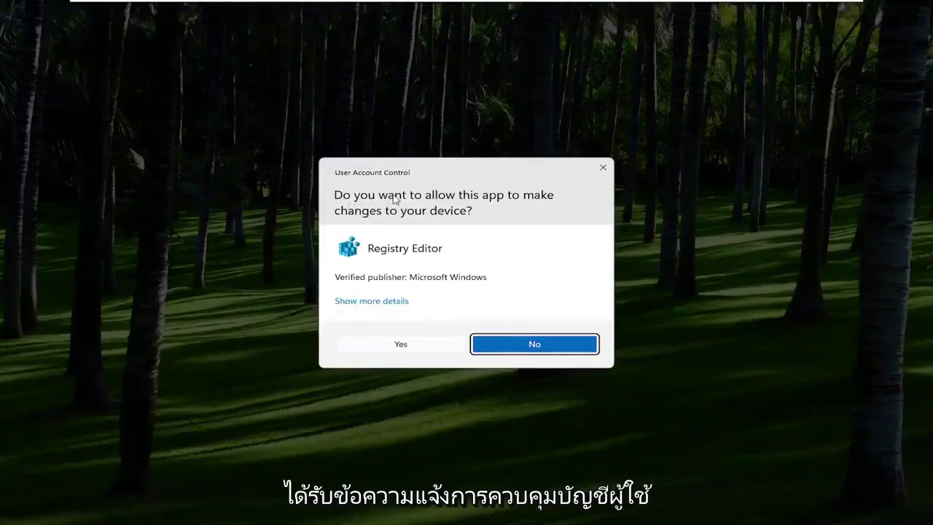
click(401, 344)
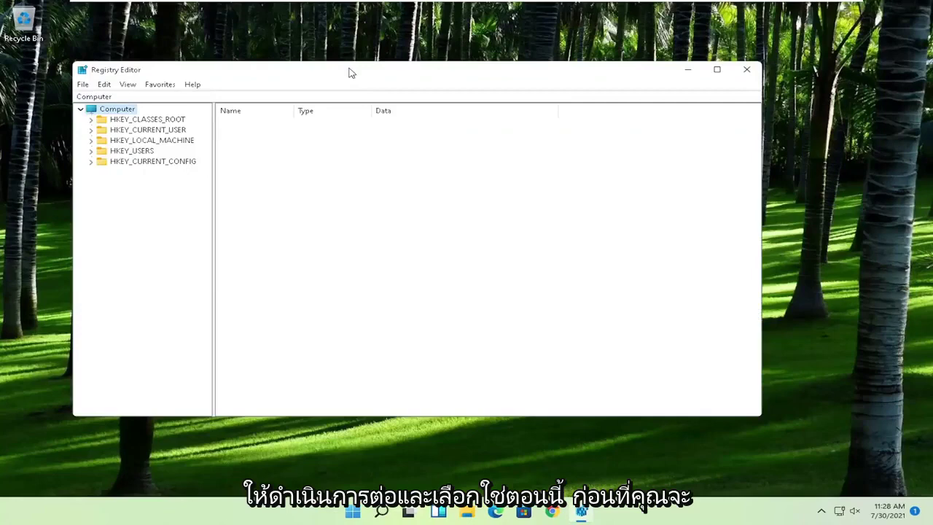
drag(350, 71, 390, 68)
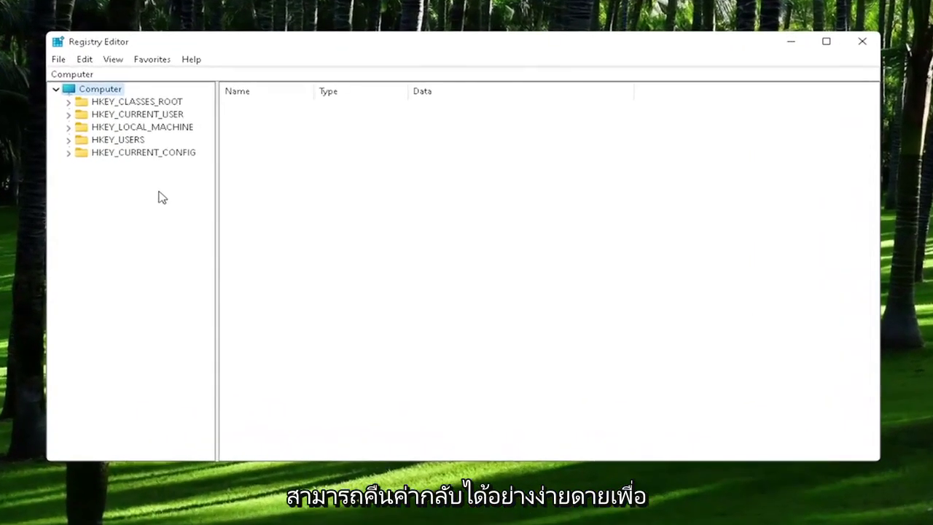
click(60, 59)
click(87, 90)
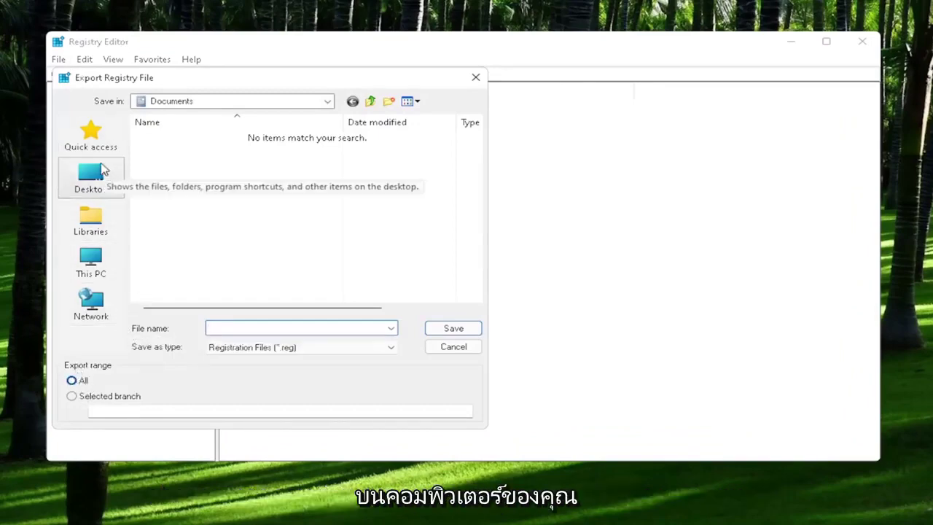
click(453, 347)
click(59, 59)
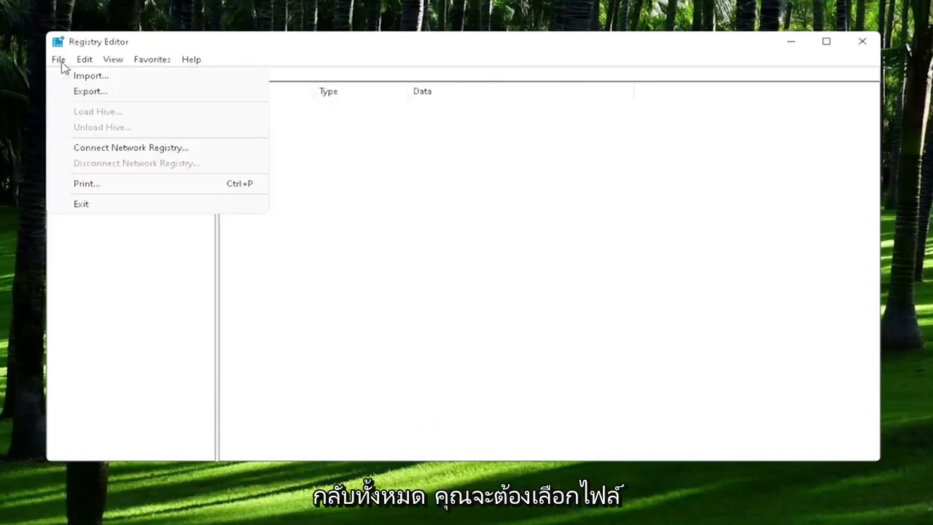
click(80, 78)
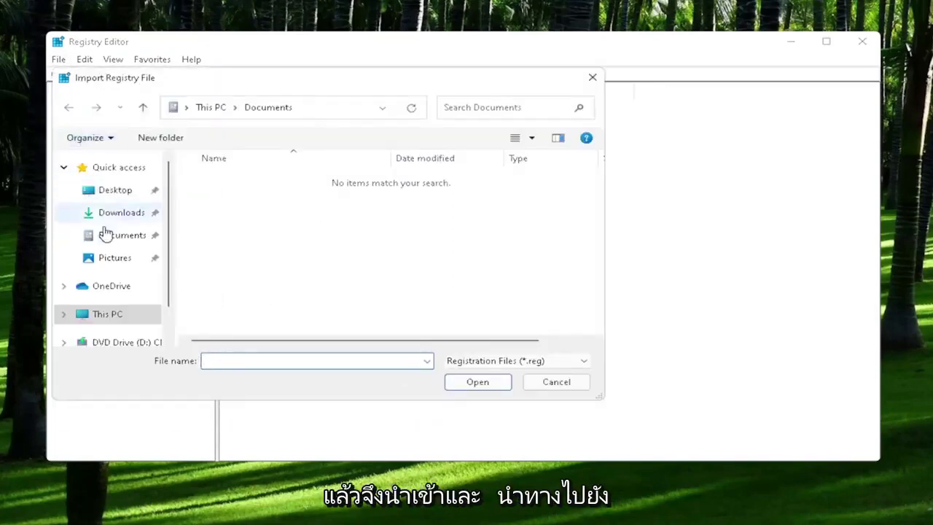
click(110, 191)
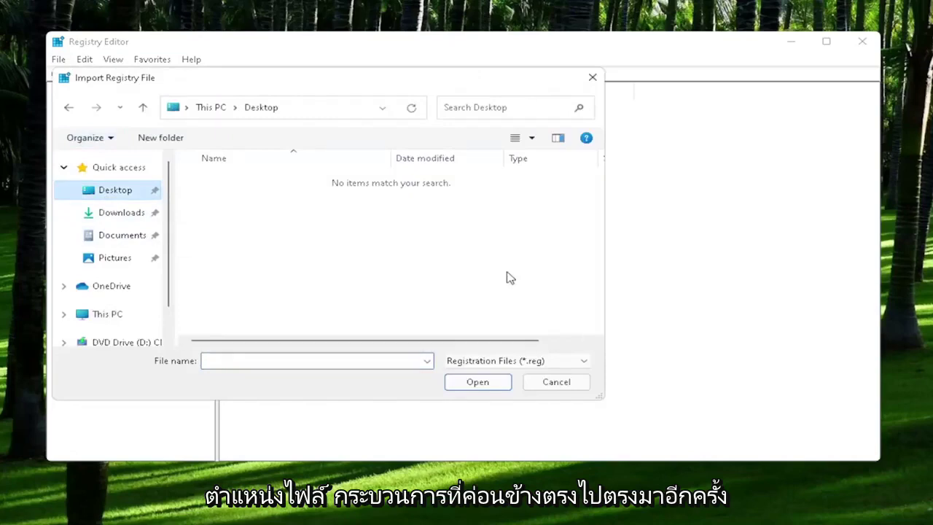
click(573, 387)
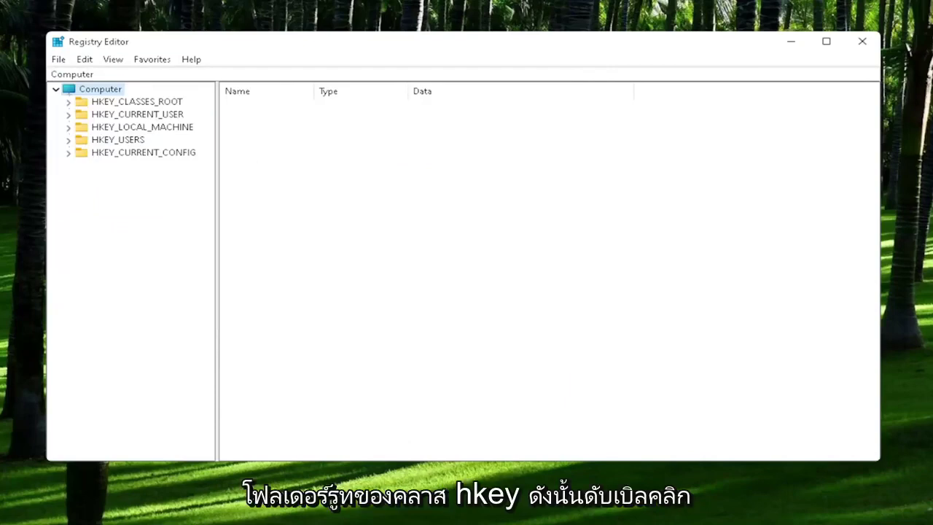
Under HKEY_CLASSES_ROOT, open the .exe key and confirm its (Default) value is exefile.
click(138, 105)
double_click(146, 105)
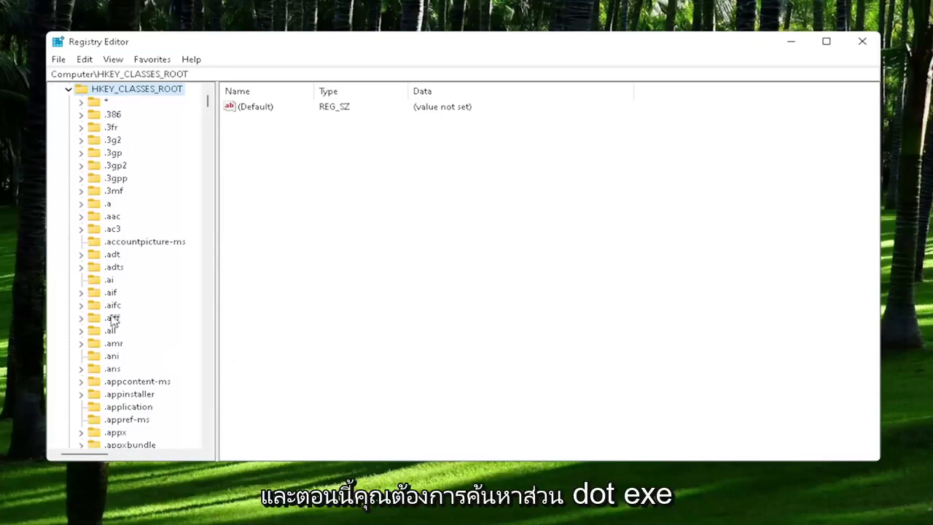
scroll(113, 334, down, 1)
scroll(113, 334, down, 6)
scroll(113, 334, down, 15)
scroll(112, 365, down, 6)
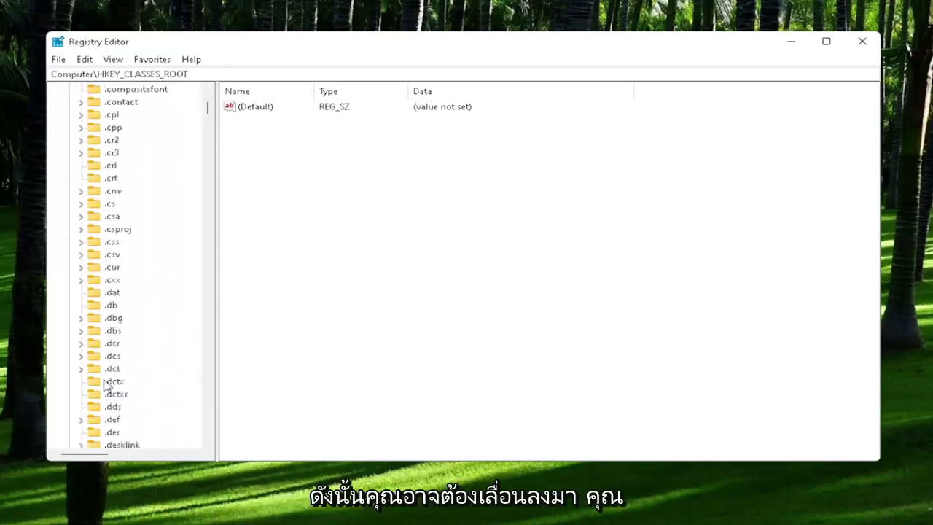
scroll(113, 383, down, 10)
scroll(114, 385, down, 10)
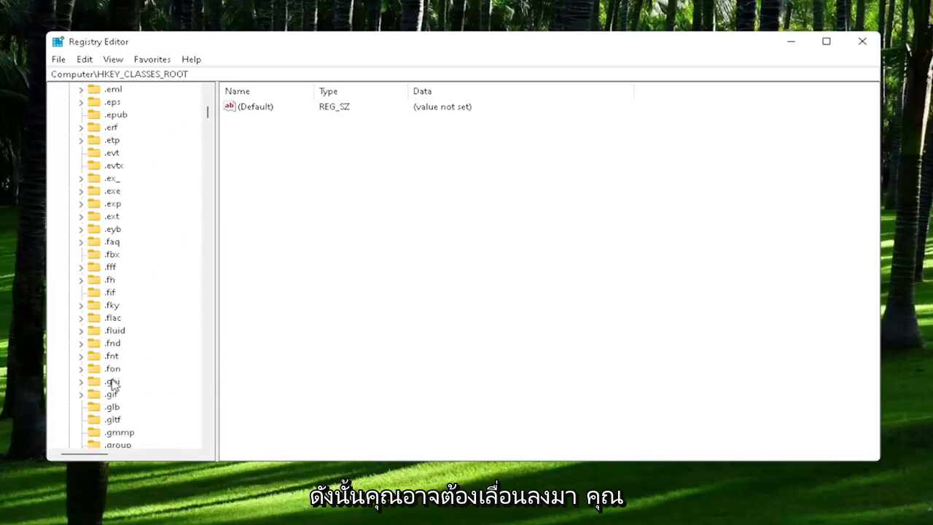
click(112, 192)
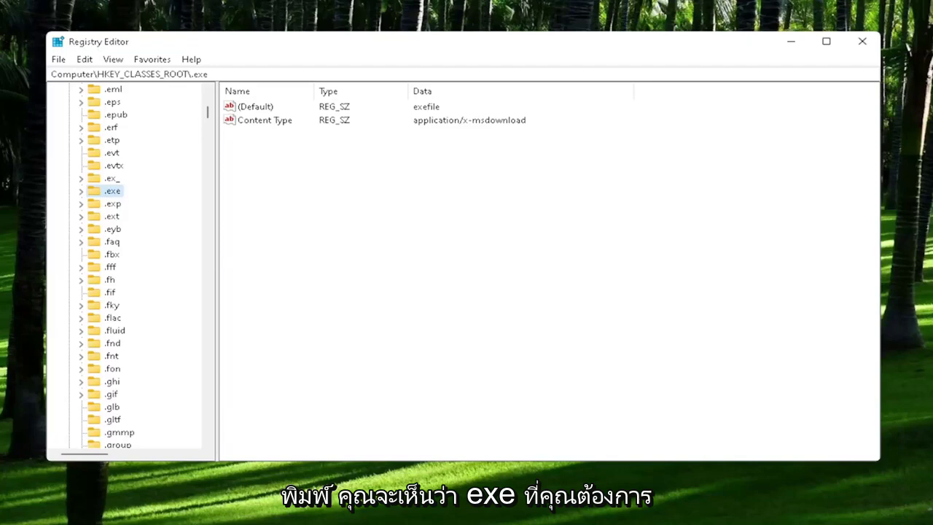
click(254, 106)
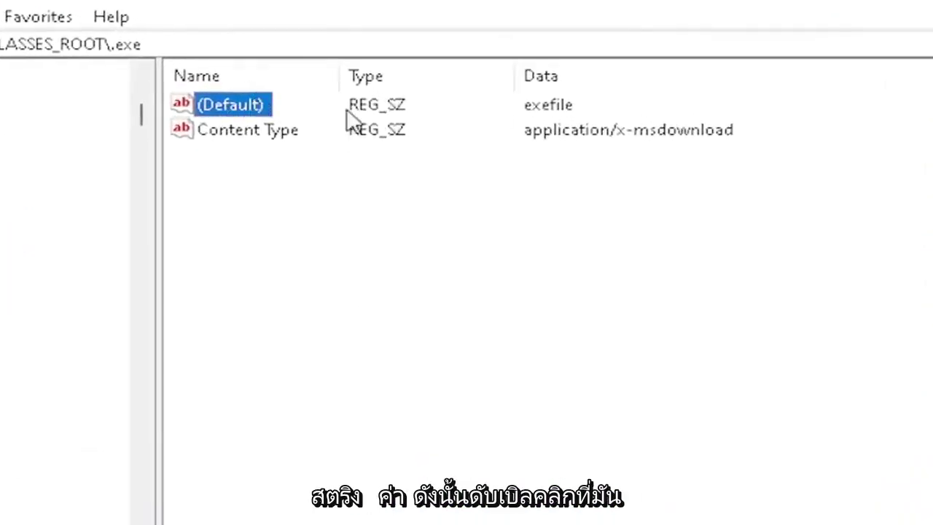
double_click(227, 108)
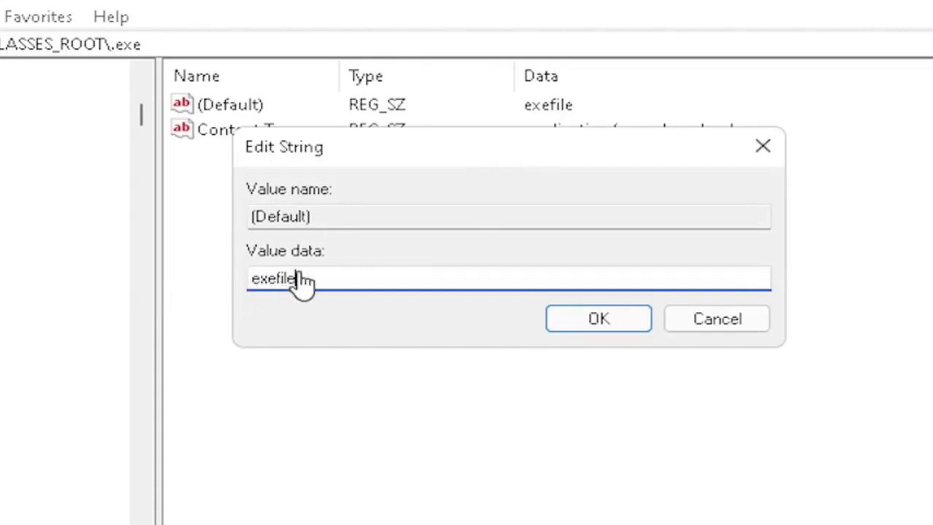
click(625, 324)
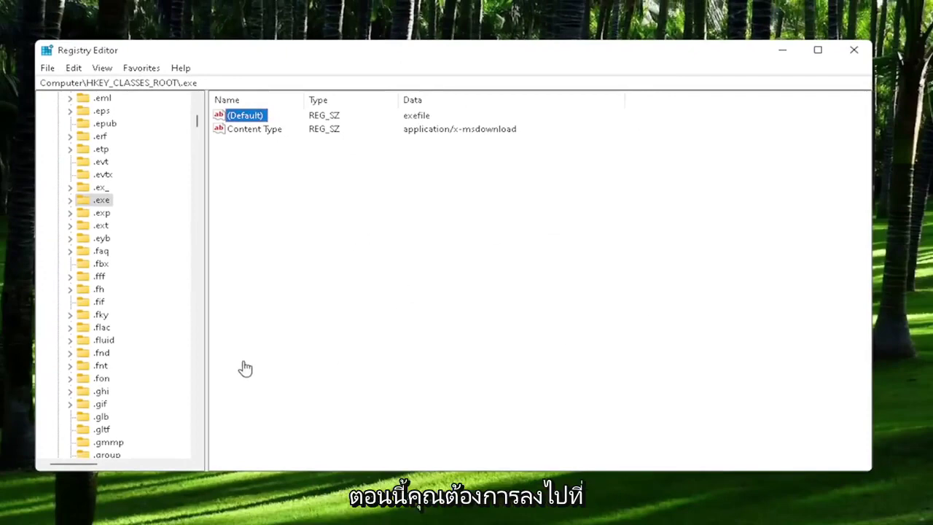
Jump to the HKEY_CLASSES_ROOT\exefile key and confirm its (Default) value reads Application.
scroll(138, 368, down, 3)
text(.movie)
scroll(121, 320, down, 4)
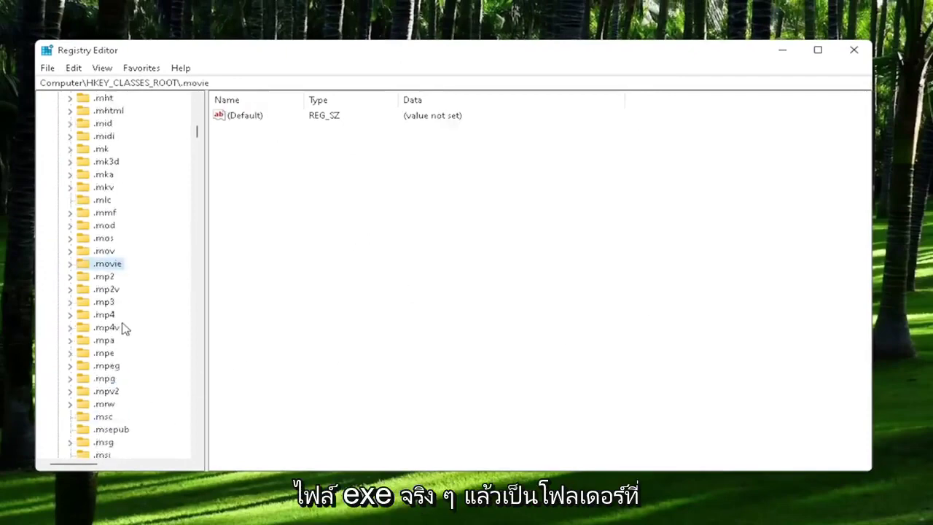
scroll(116, 343, down, 3)
click(109, 416)
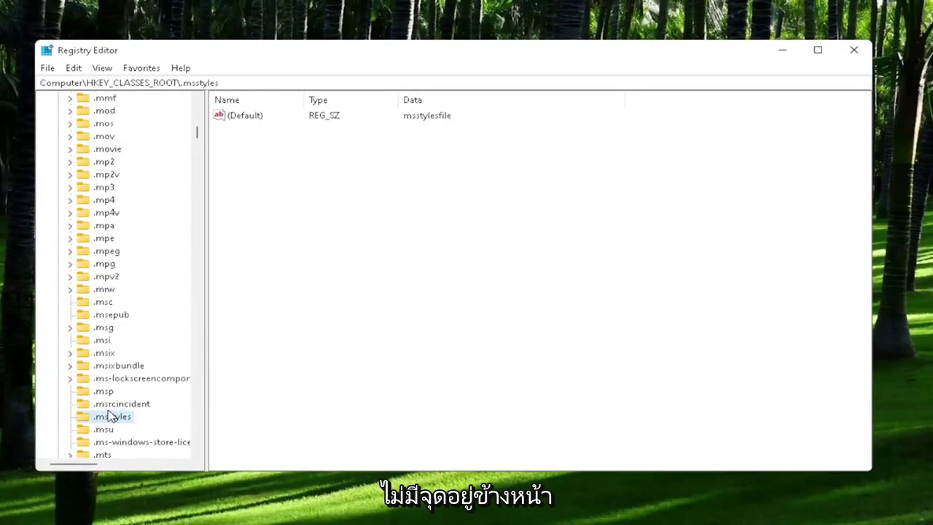
text(exefile)
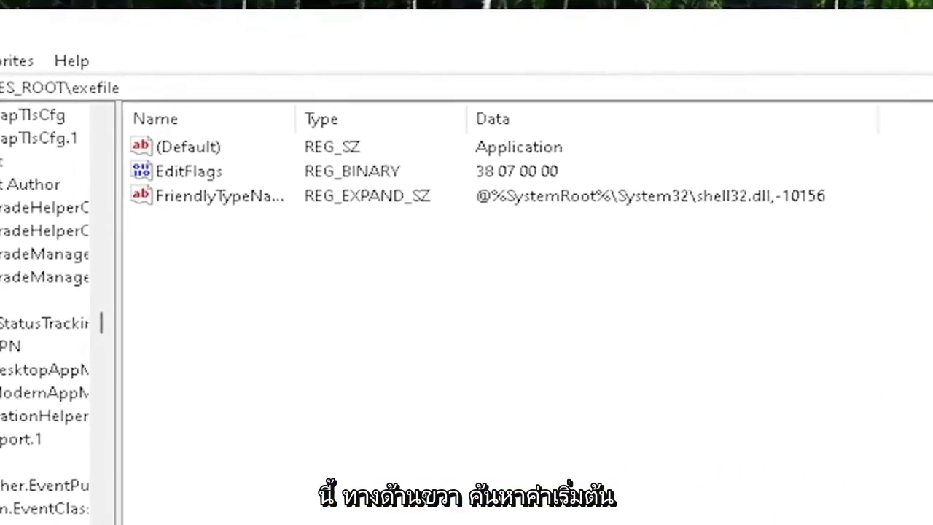
double_click(141, 178)
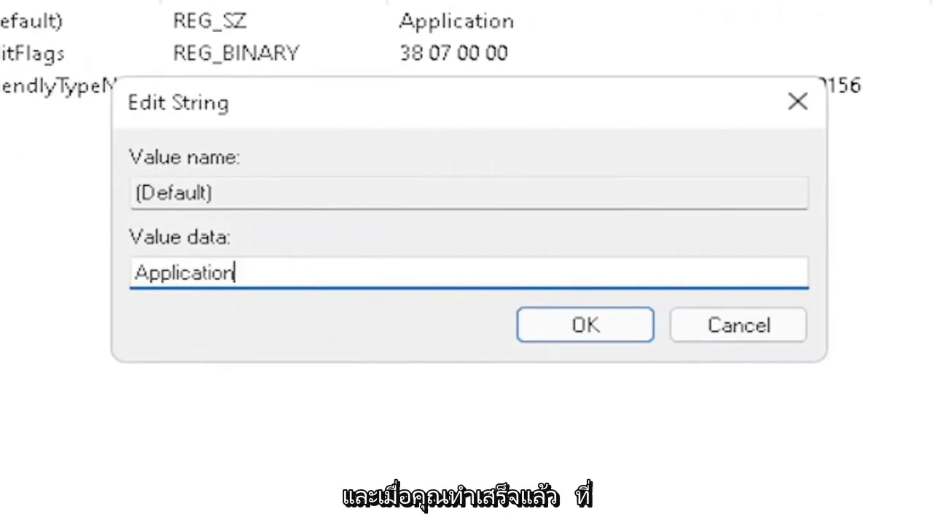
click(572, 328)
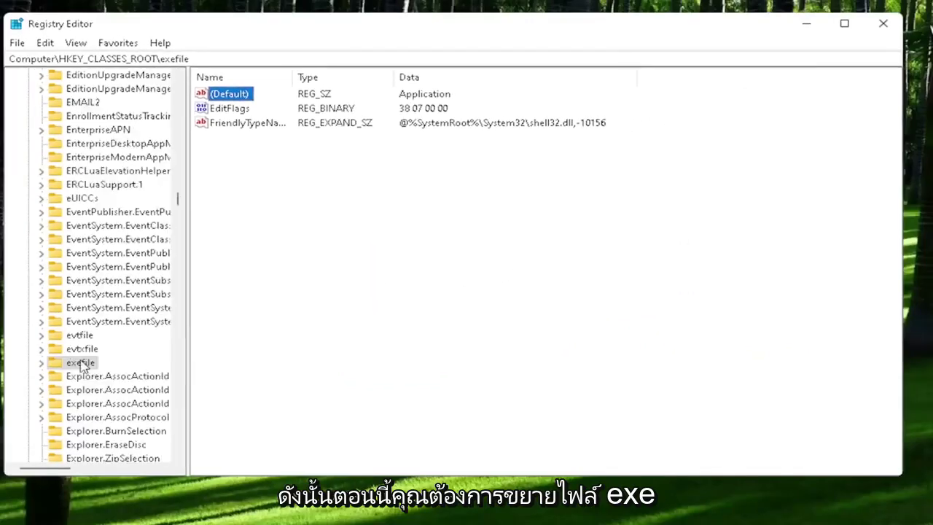
Expand exefile > shell > open and save the open key's (Default) value blank.
click(82, 364)
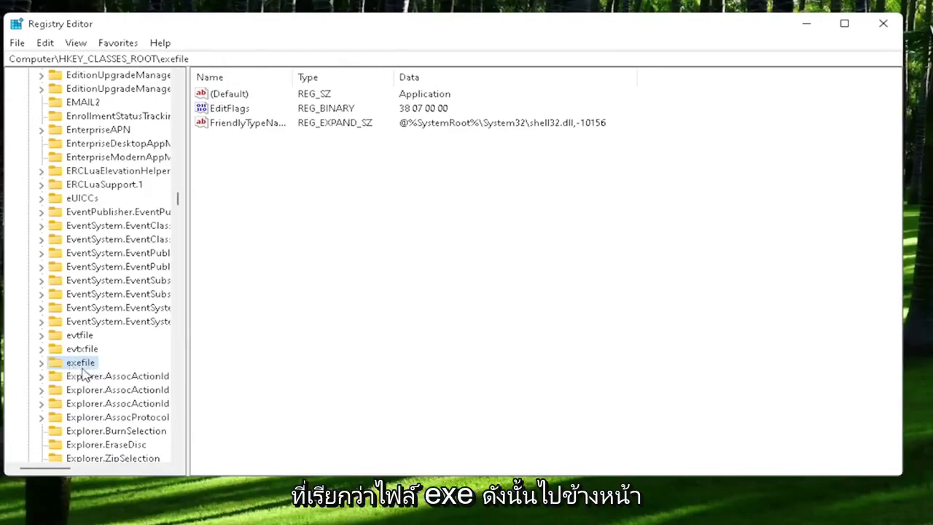
double_click(78, 364)
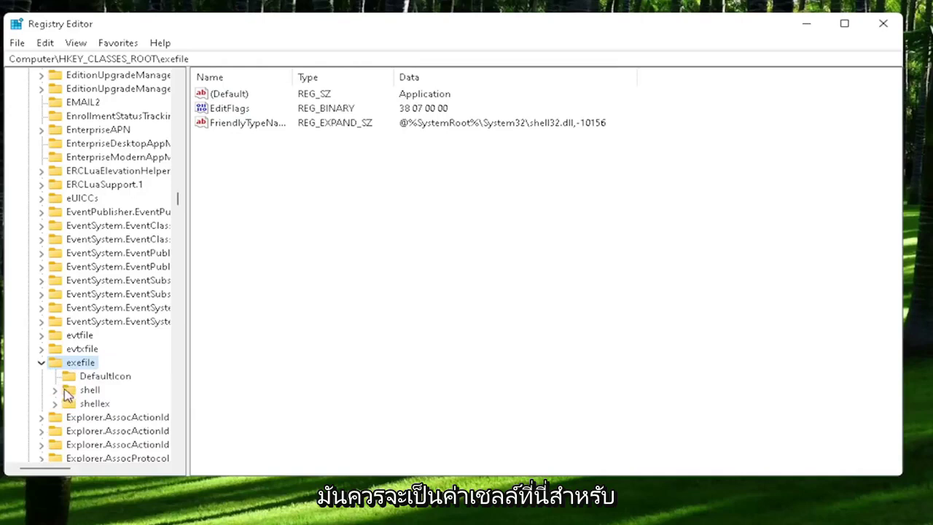
click(77, 392)
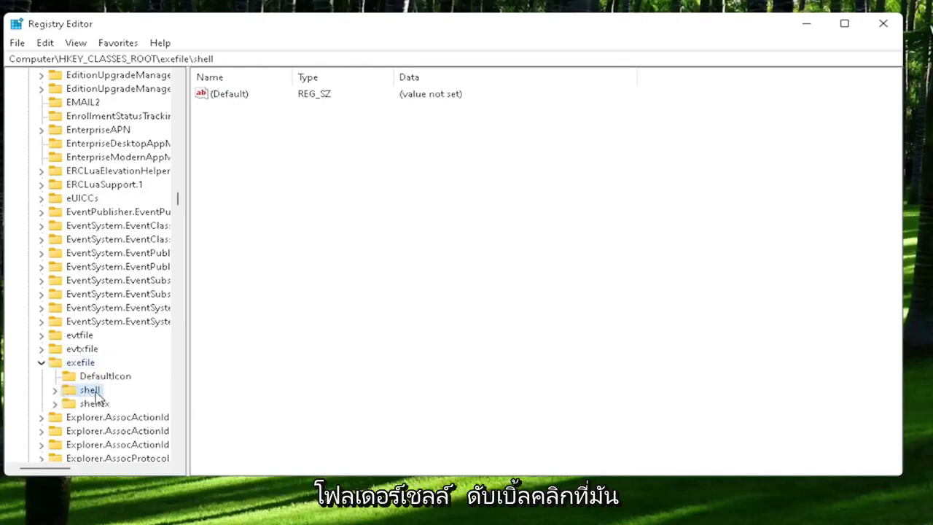
double_click(92, 392)
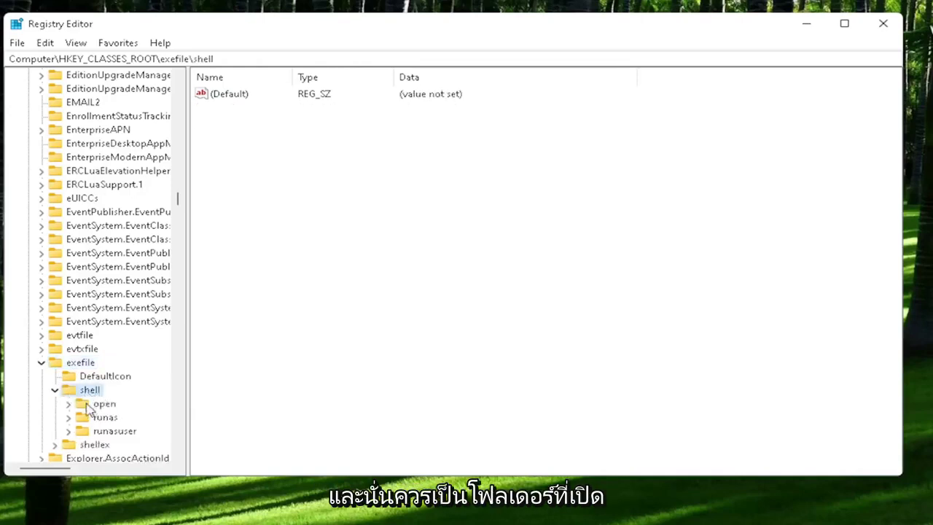
click(91, 411)
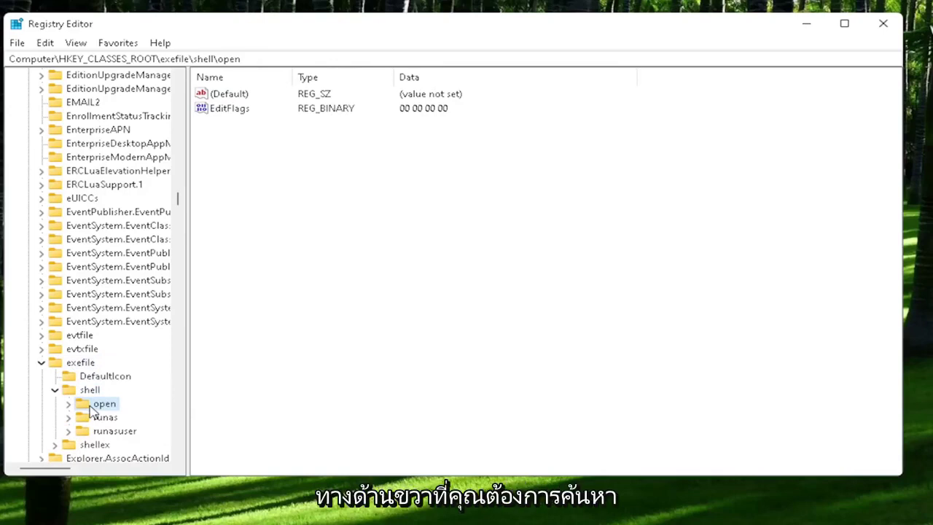
click(225, 96)
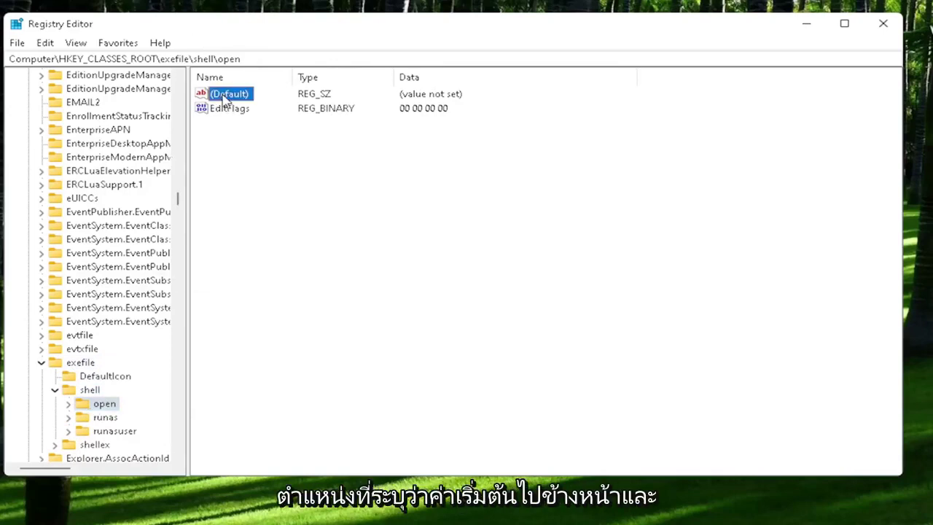
double_click(224, 97)
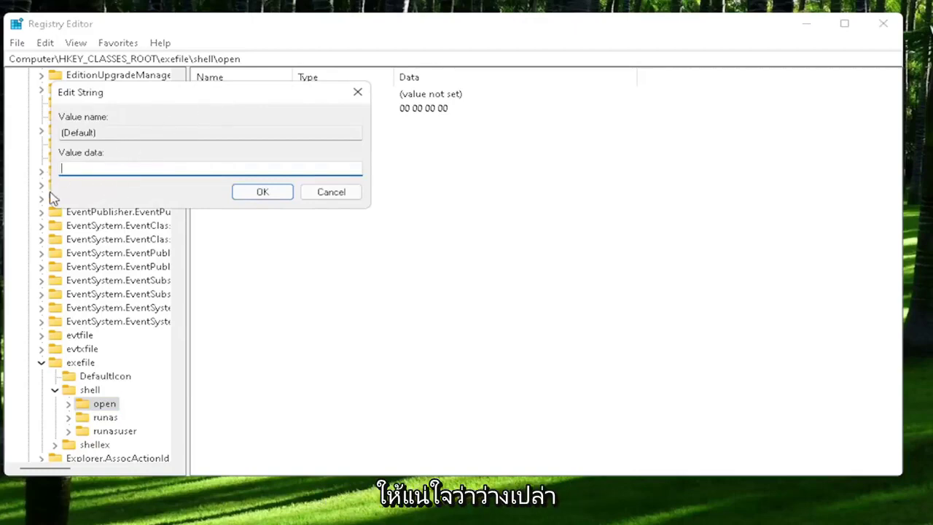
click(282, 193)
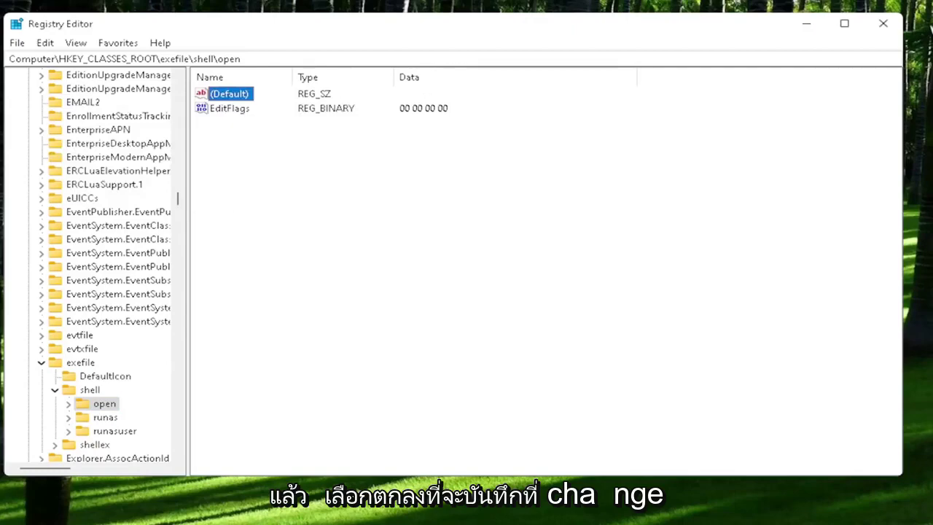
Collapse the registry tree, close Registry Editor, and bring up the Start quick menu to restart.
click(54, 391)
click(41, 362)
scroll(110, 292, up, 5)
scroll(145, 241, up, 4)
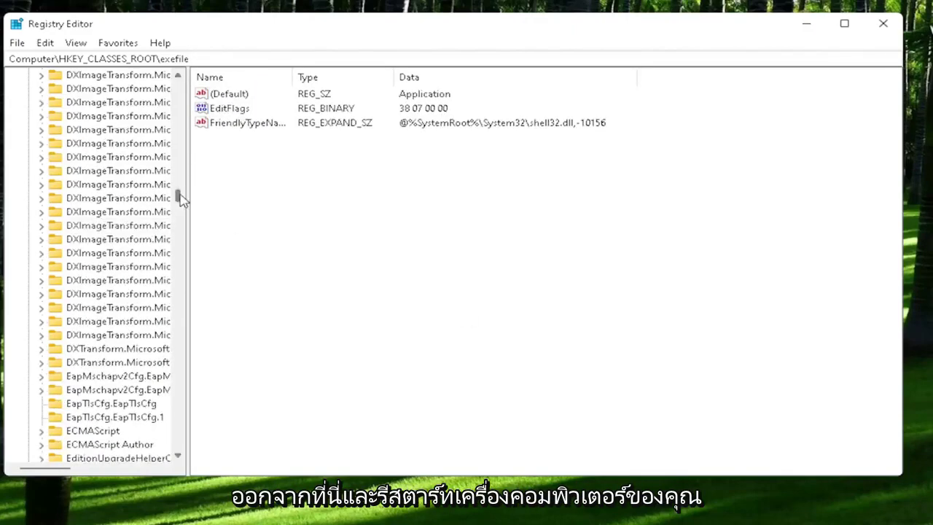
drag(180, 194, 181, 90)
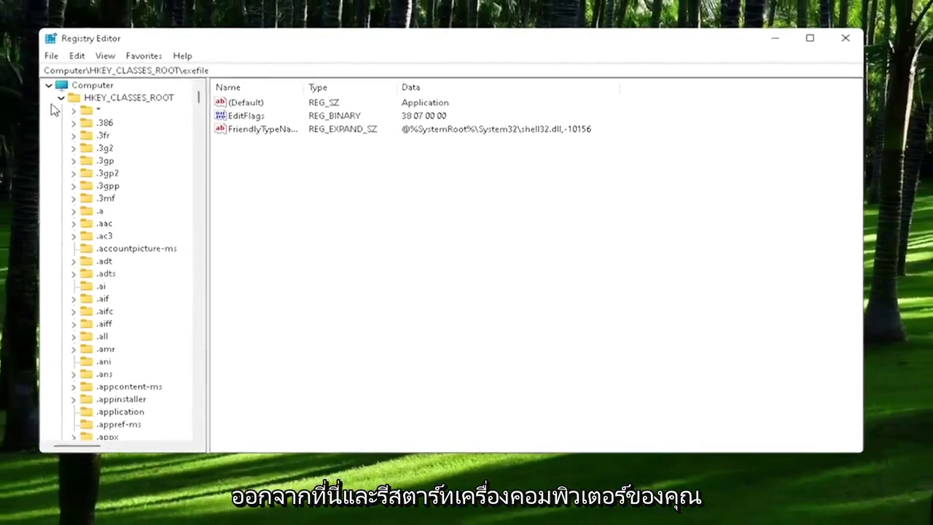
click(79, 103)
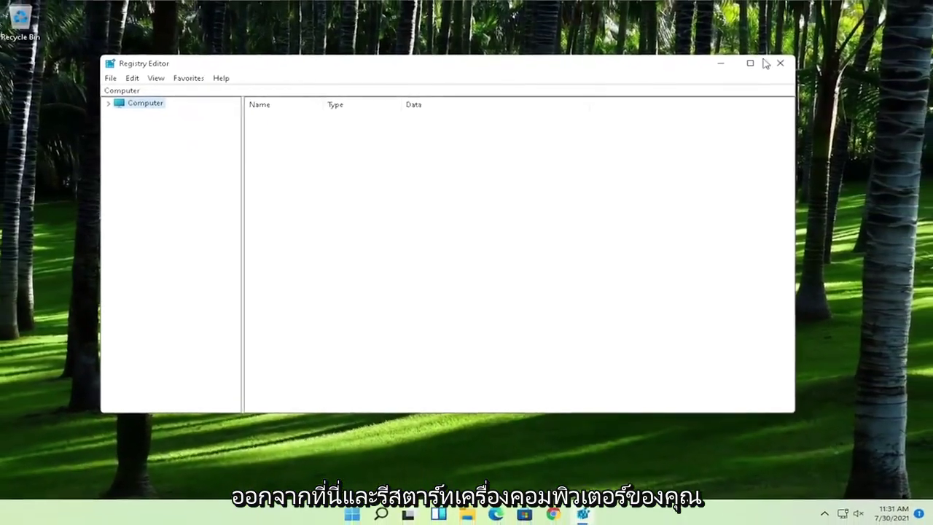
click(824, 46)
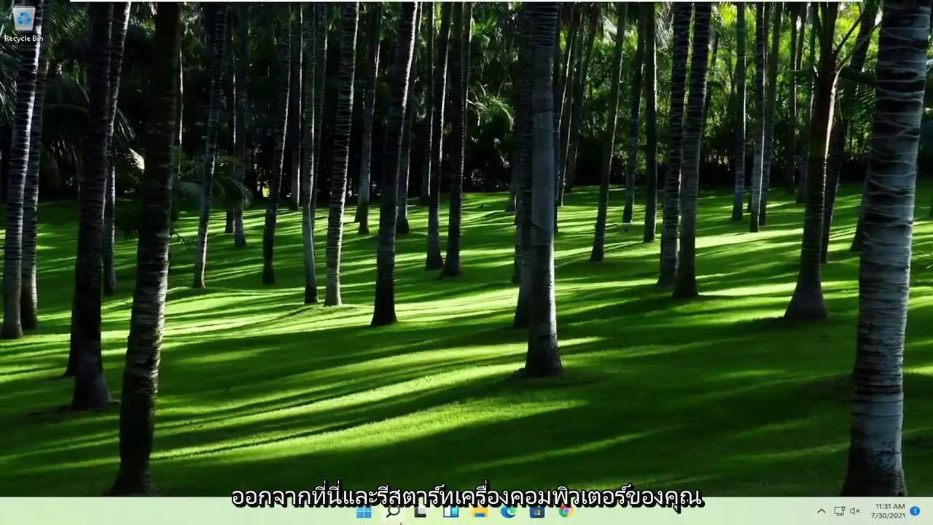
right_click(367, 513)
mouse_move(355, 465)
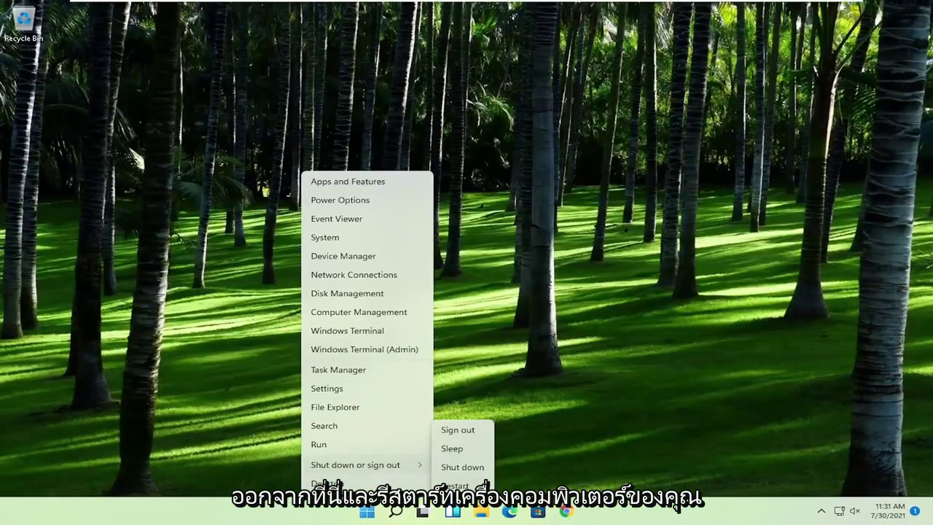